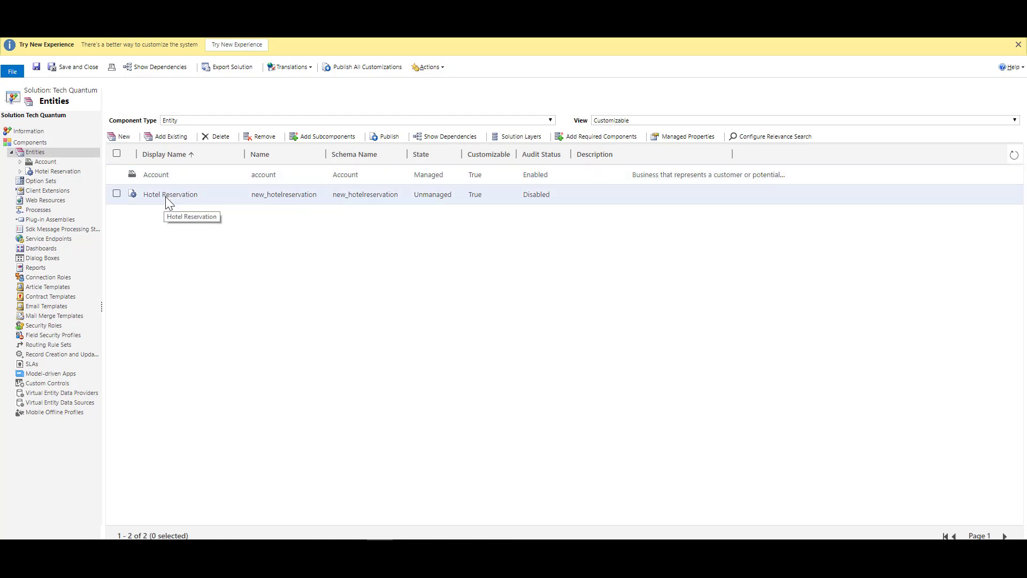
- Open the Hotel Reservation entity's N:1 relationship to Account, the one using the Customer field
{"action": "left_click", "coordinate": [19, 172]}
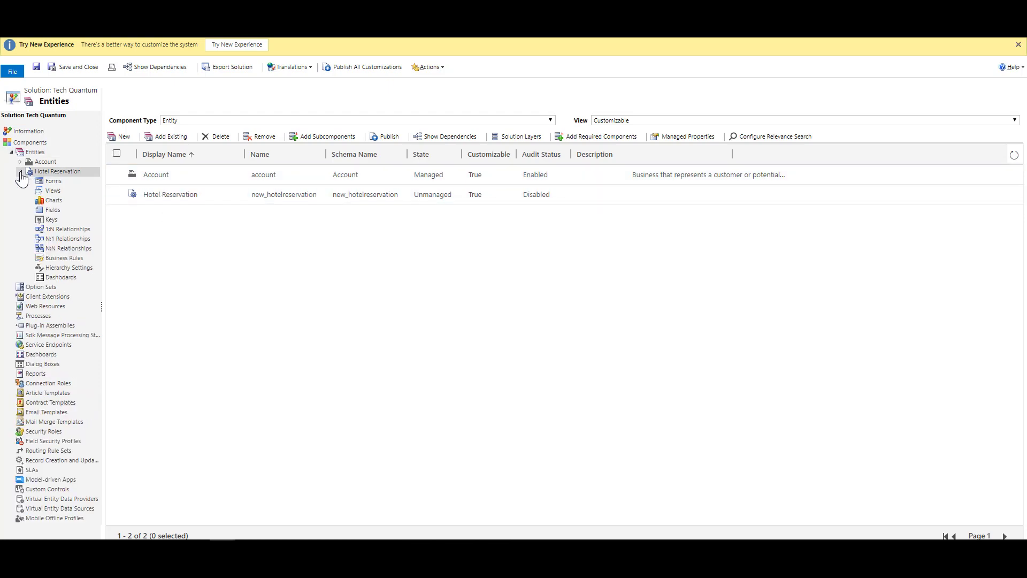
{"action": "left_click", "coordinate": [80, 241]}
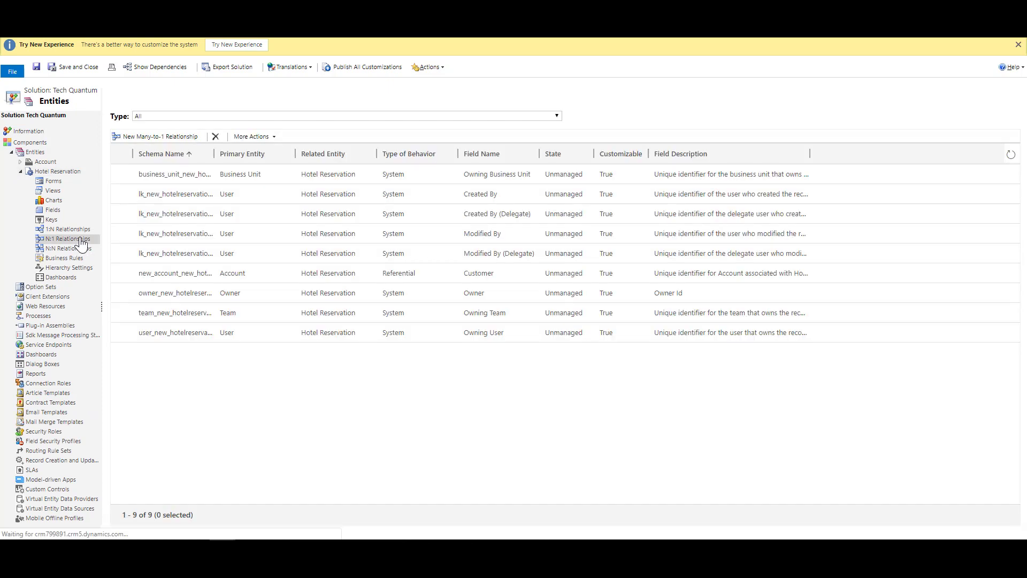
{"action": "double_click", "coordinate": [256, 275]}
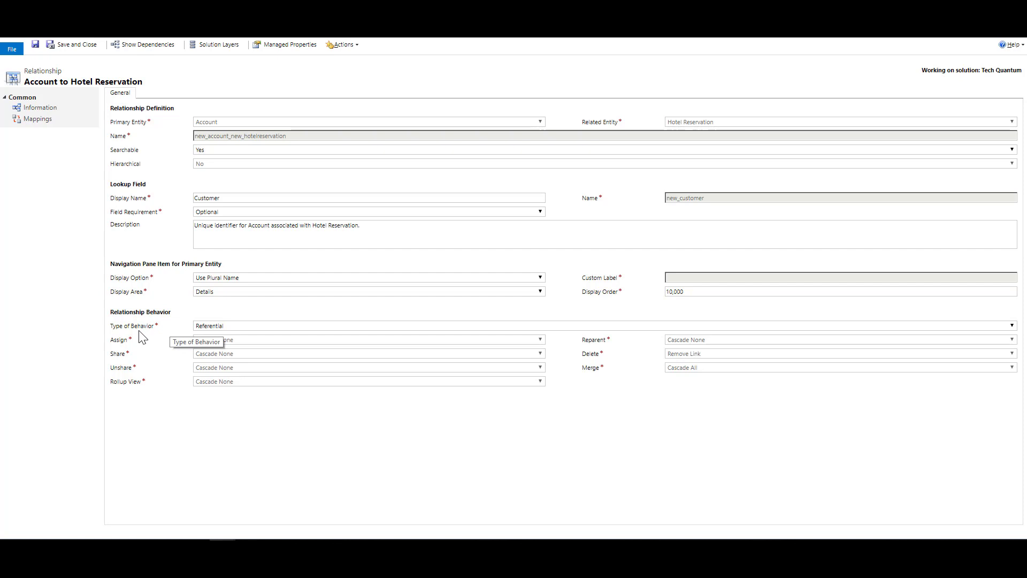
- Try the Parental, Referential, and Referential, Restrict Delete behavior types in turn to compare their cascade rules
{"action": "left_click", "coordinate": [244, 326]}
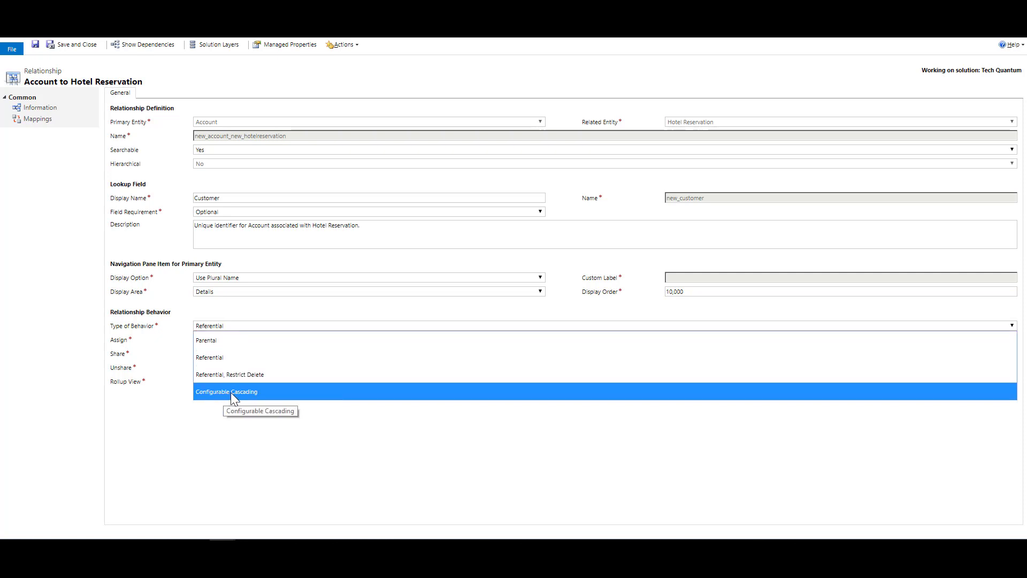
{"action": "left_click", "coordinate": [231, 345]}
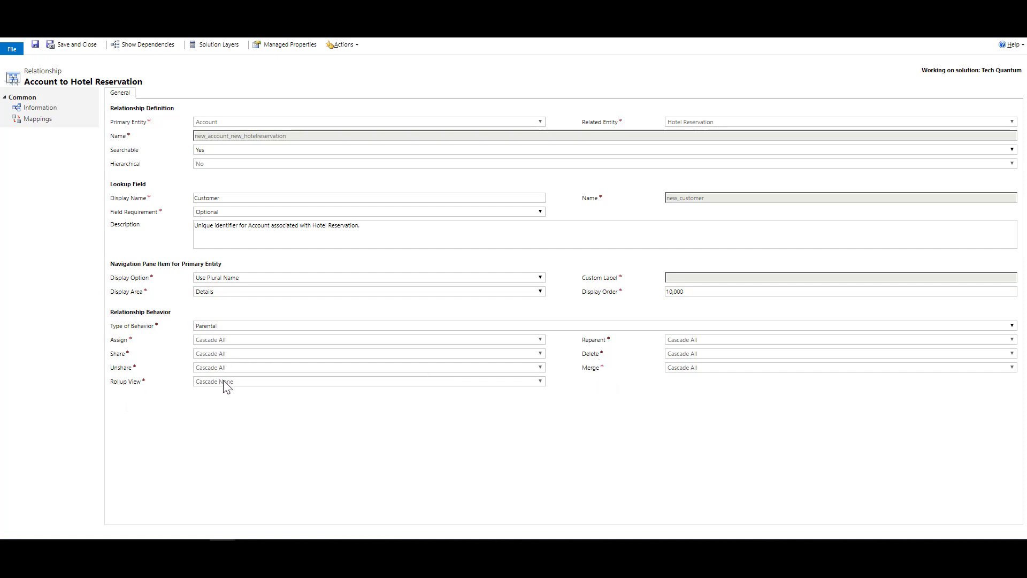
{"action": "left_click", "coordinate": [221, 326]}
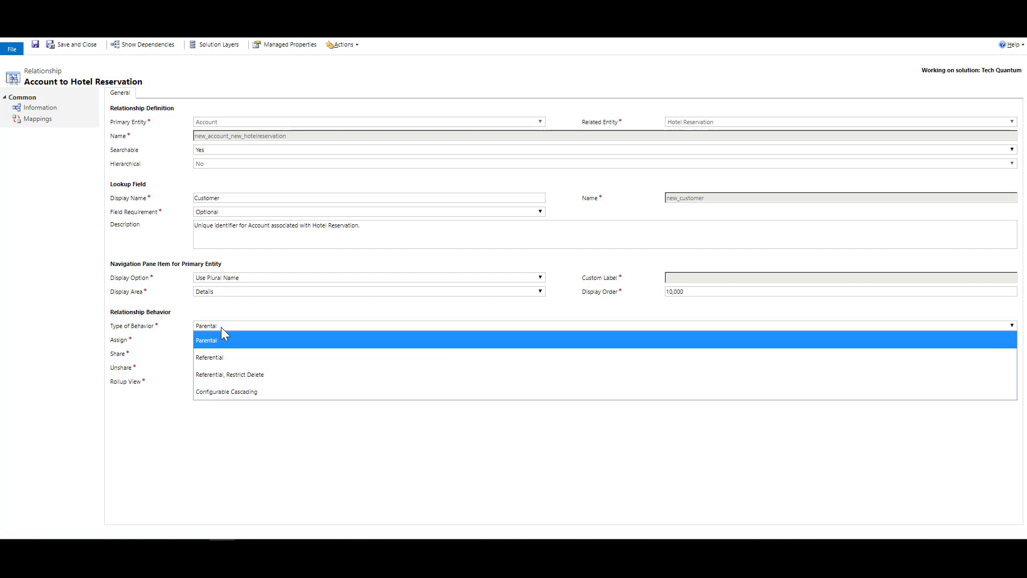
{"action": "left_click", "coordinate": [220, 354]}
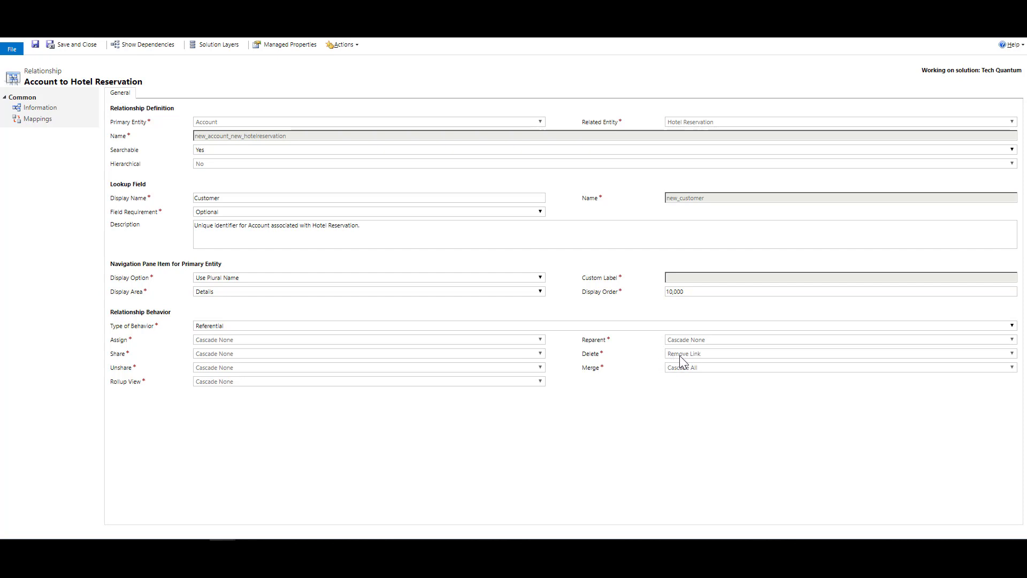
{"action": "left_click", "coordinate": [310, 327]}
{"action": "left_click", "coordinate": [297, 374]}
- Try the Configurable Cascading behavior type and review the options available for the Assign action
{"action": "left_click", "coordinate": [334, 328]}
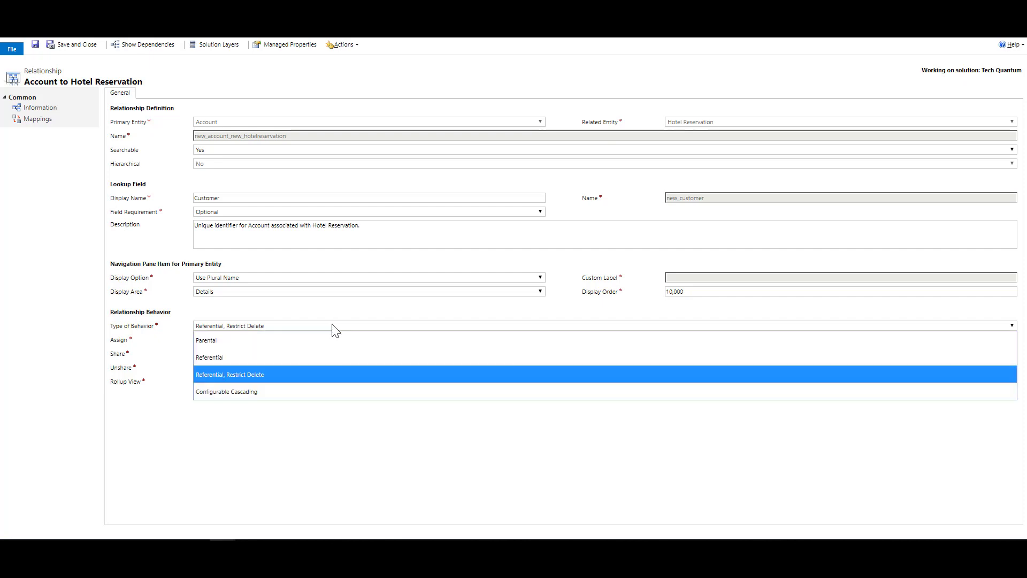
{"action": "left_click", "coordinate": [302, 391]}
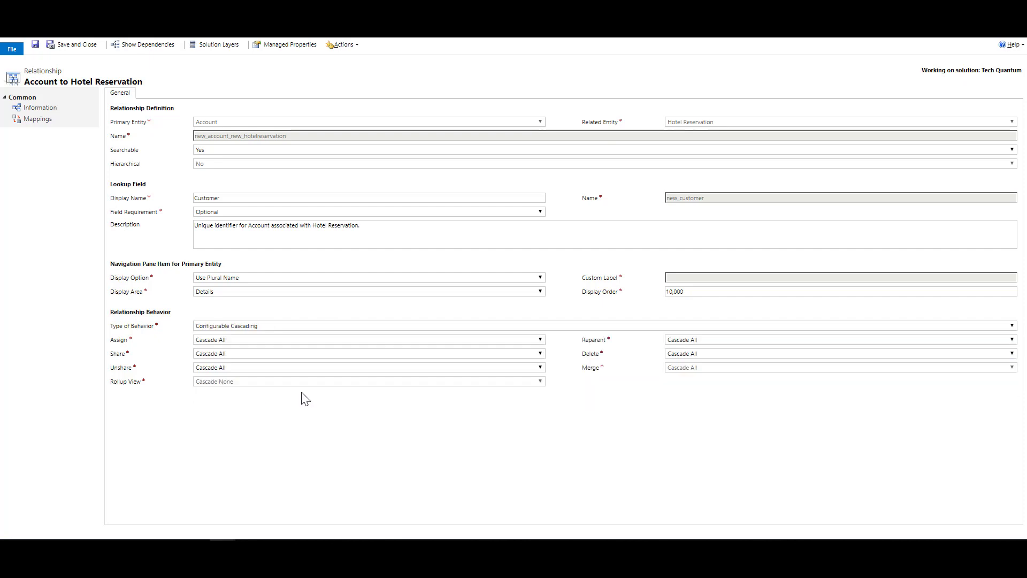
{"action": "left_click", "coordinate": [232, 341]}
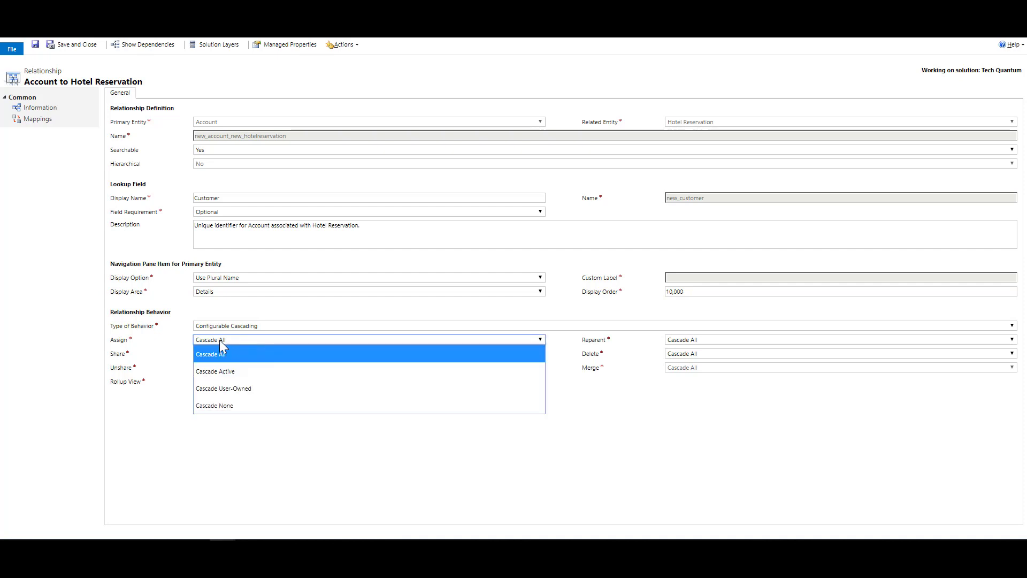
{"action": "left_click", "coordinate": [162, 411]}
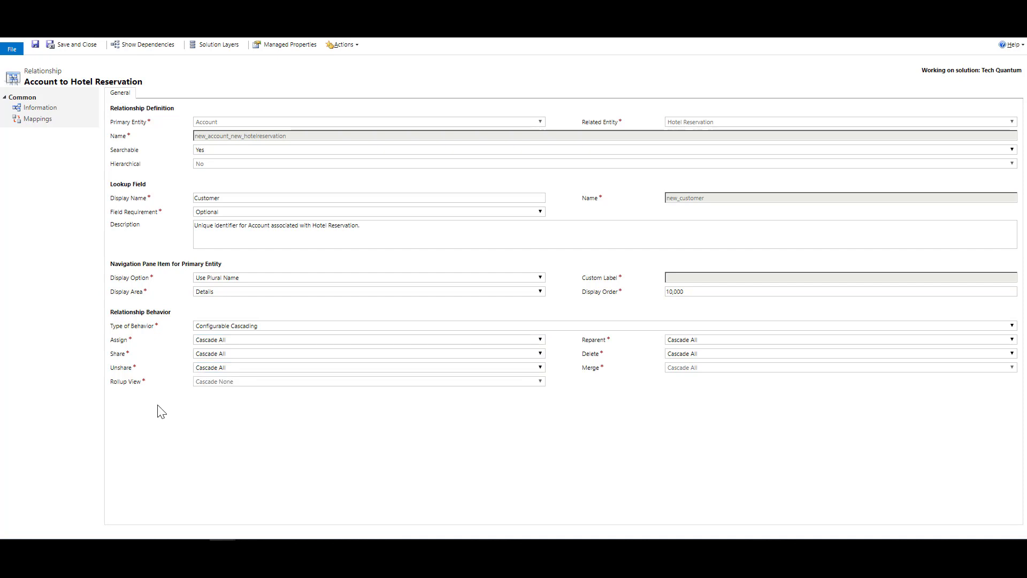
- Save the relationship with its behavior type set to Referential, Restrict Delete, and publish all customizations
{"action": "left_click", "coordinate": [251, 331]}
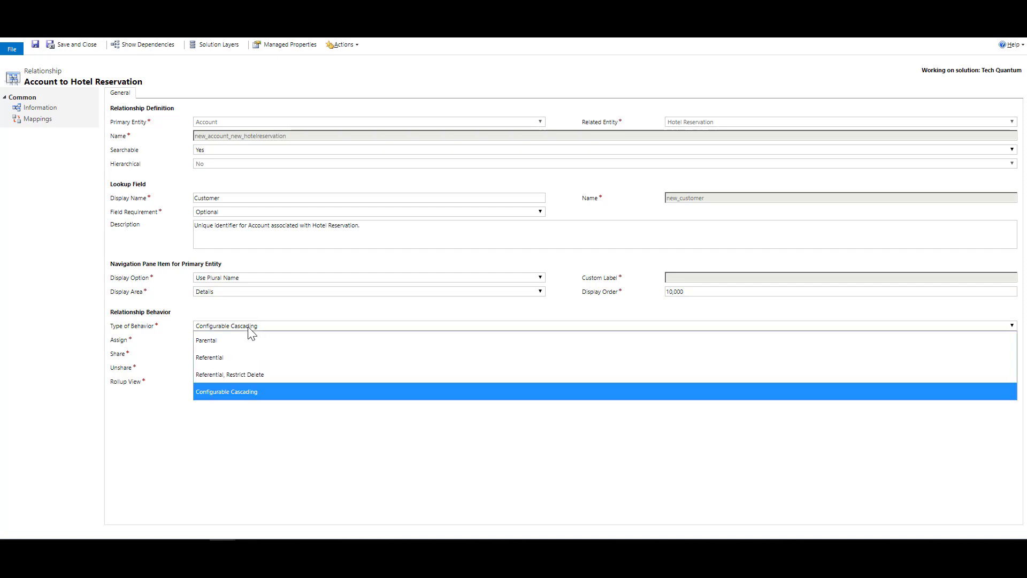
{"action": "left_click", "coordinate": [245, 374]}
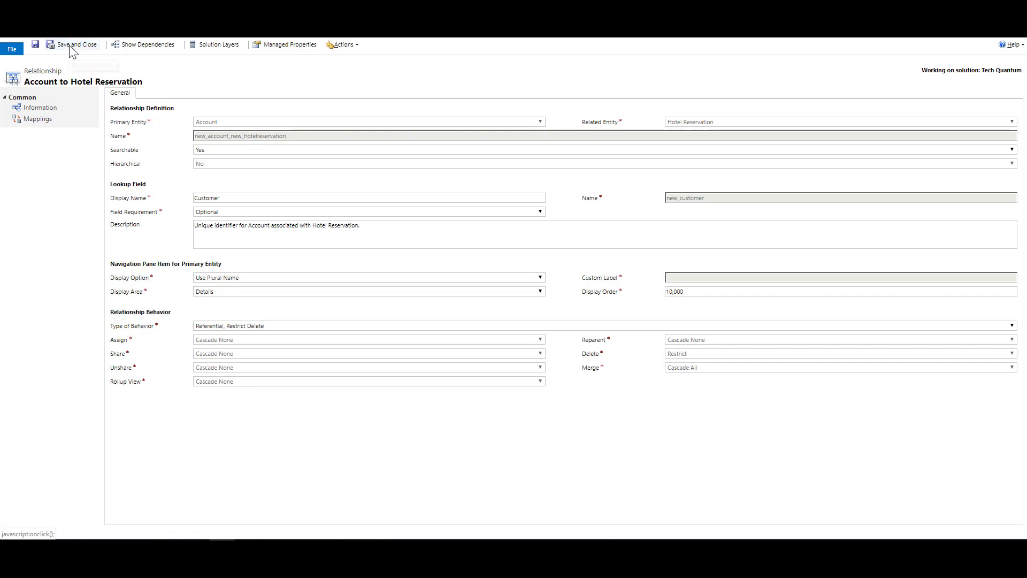
{"action": "left_click", "coordinate": [69, 47]}
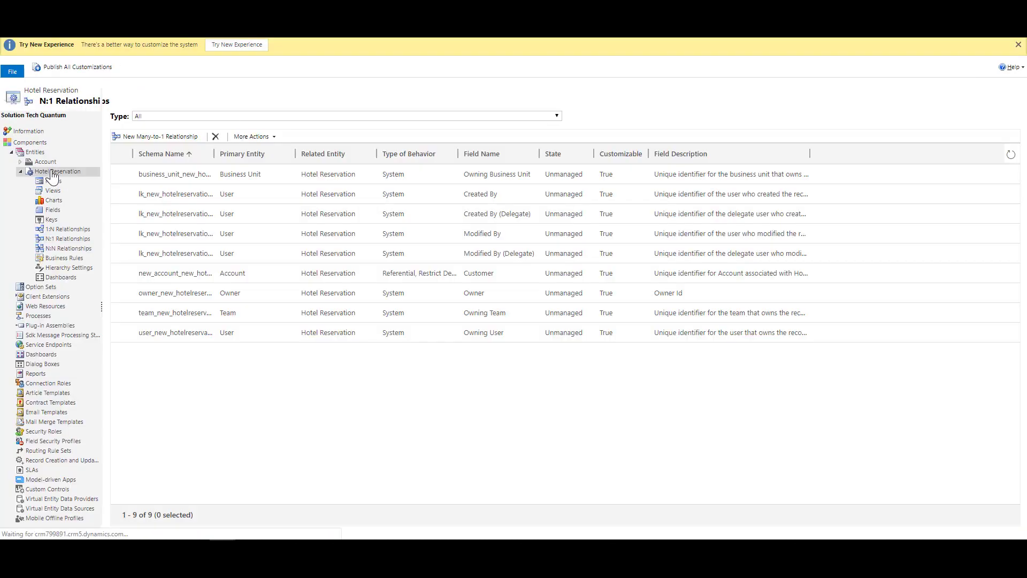
{"action": "left_click", "coordinate": [95, 68]}
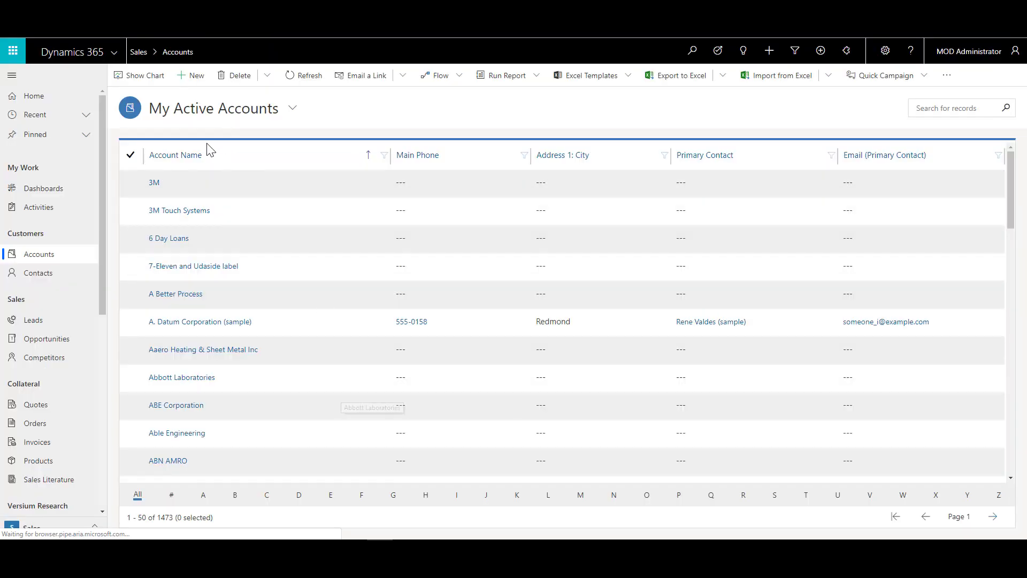
- Create a new account named Demo Customer in the Sales app and save it
{"action": "left_click", "coordinate": [196, 77]}
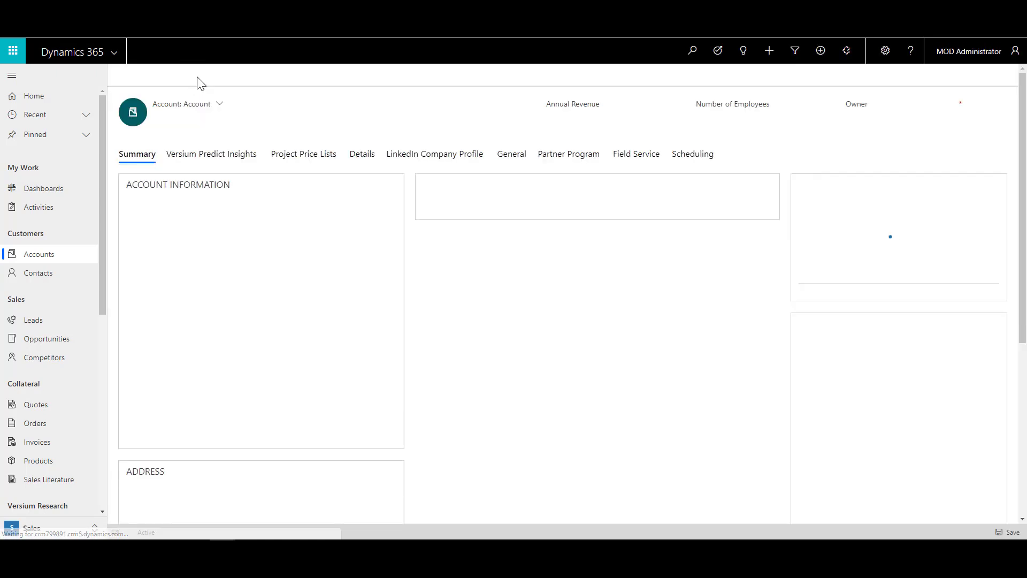
{"action": "left_click", "coordinate": [234, 205]}
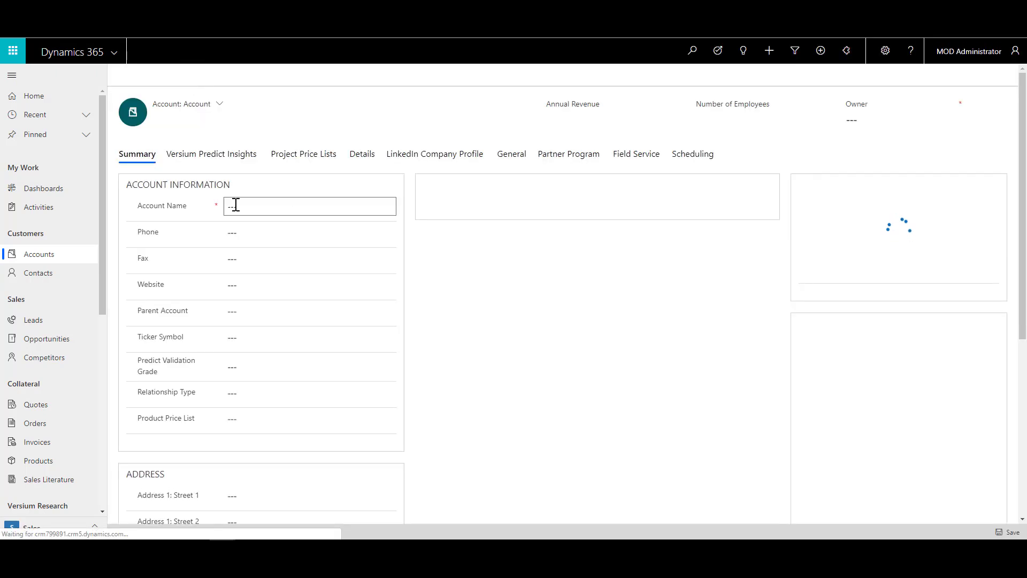
{"action": "type", "text": "Demo Customer"}
{"action": "left_click", "coordinate": [272, 244]}
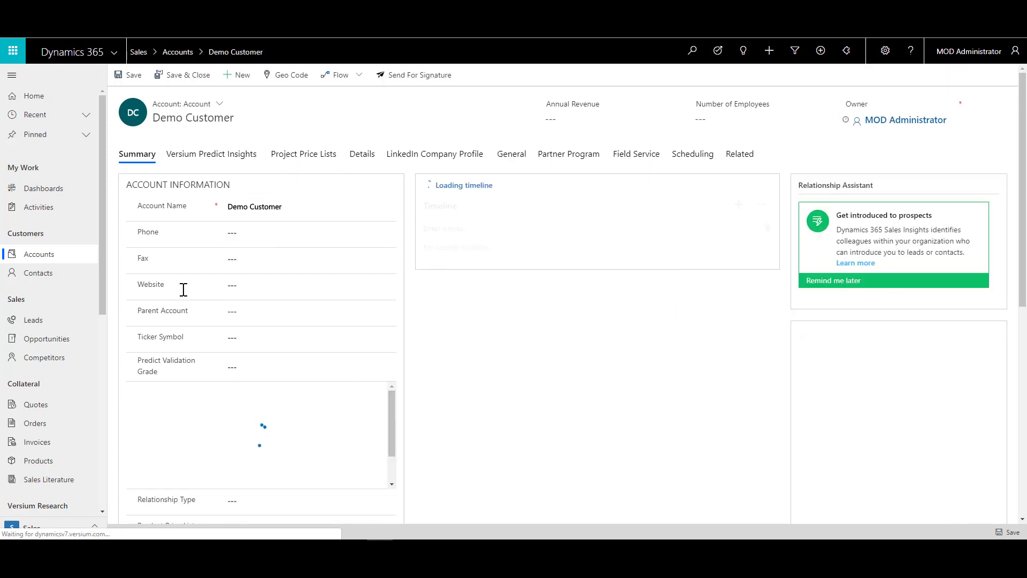
- Create and save a hotel reservation named Hotel Booking with Demo Customer as its customer
{"action": "scroll", "coordinate": [104, 276], "scroll_direction": "down", "scroll_amount": 4}
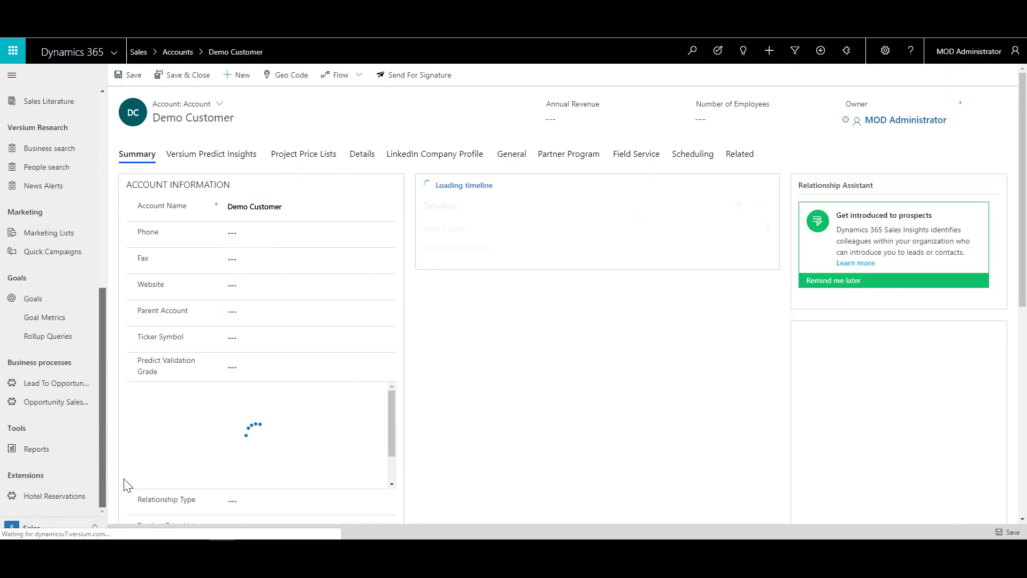
{"action": "left_click", "coordinate": [83, 498]}
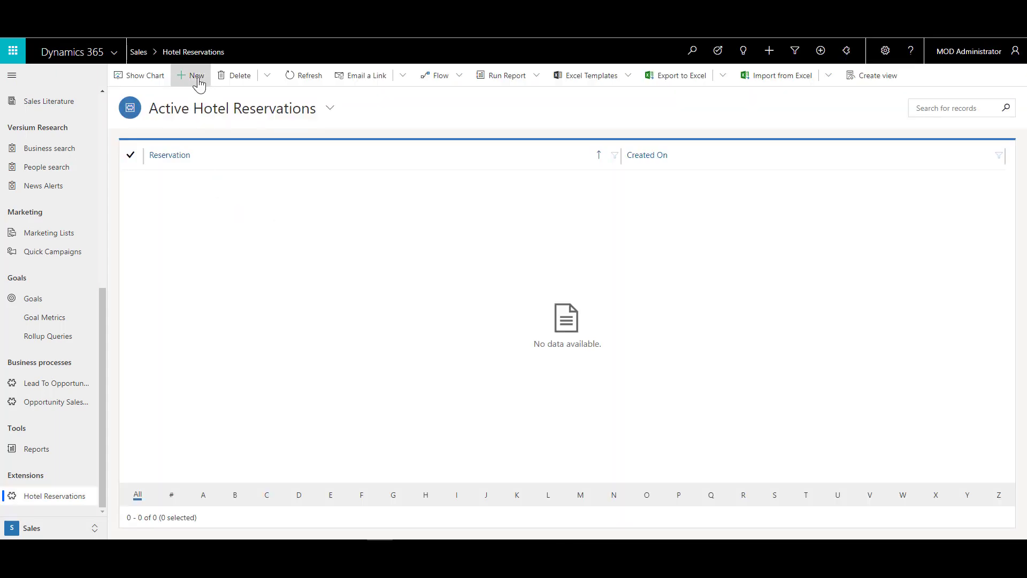
{"action": "left_click", "coordinate": [197, 76]}
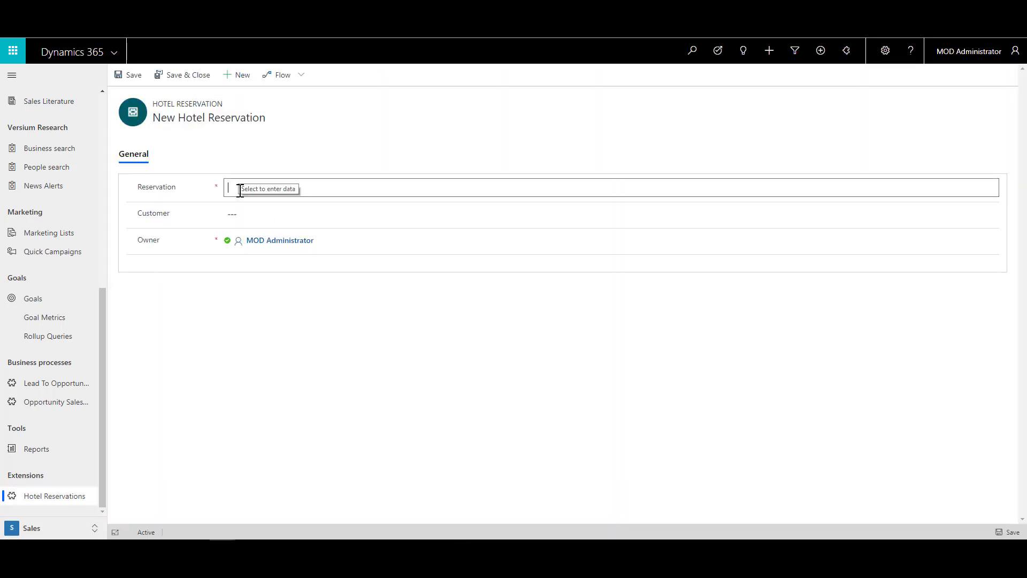
{"action": "left_click", "coordinate": [240, 190]}
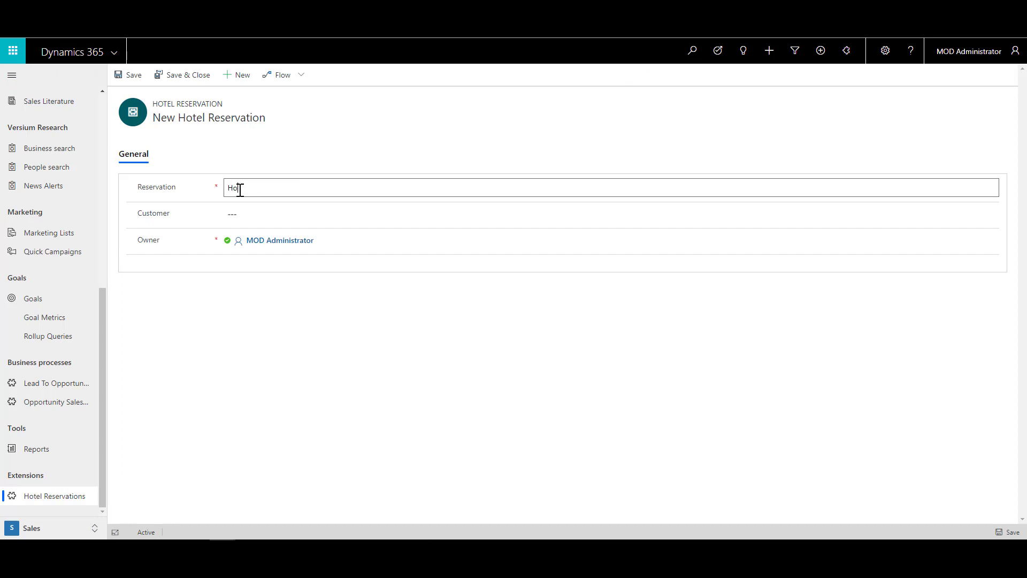
{"action": "type", "text": "Hotel Booking"}
{"action": "left_click", "coordinate": [263, 214]}
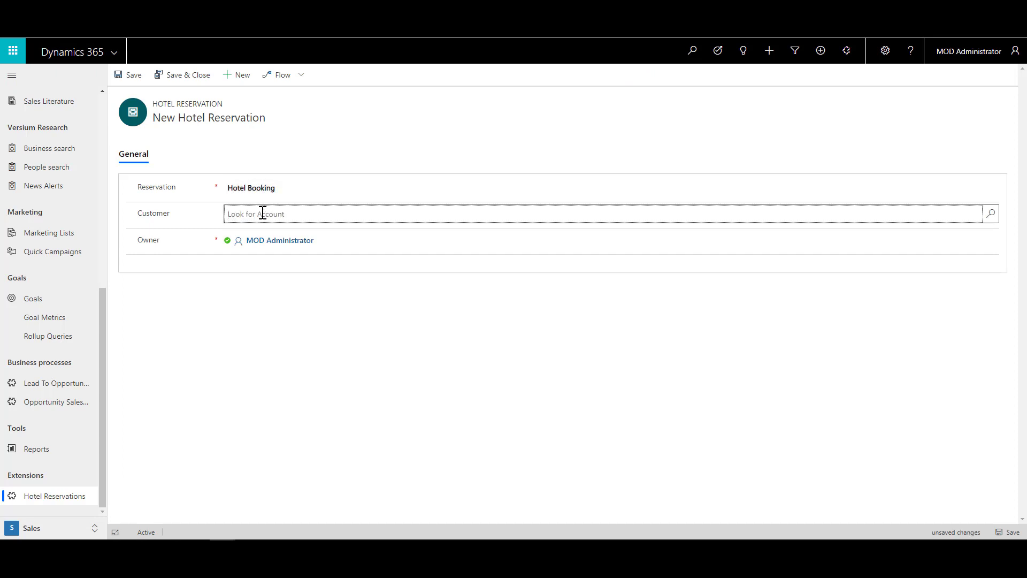
{"action": "left_click", "coordinate": [259, 214]}
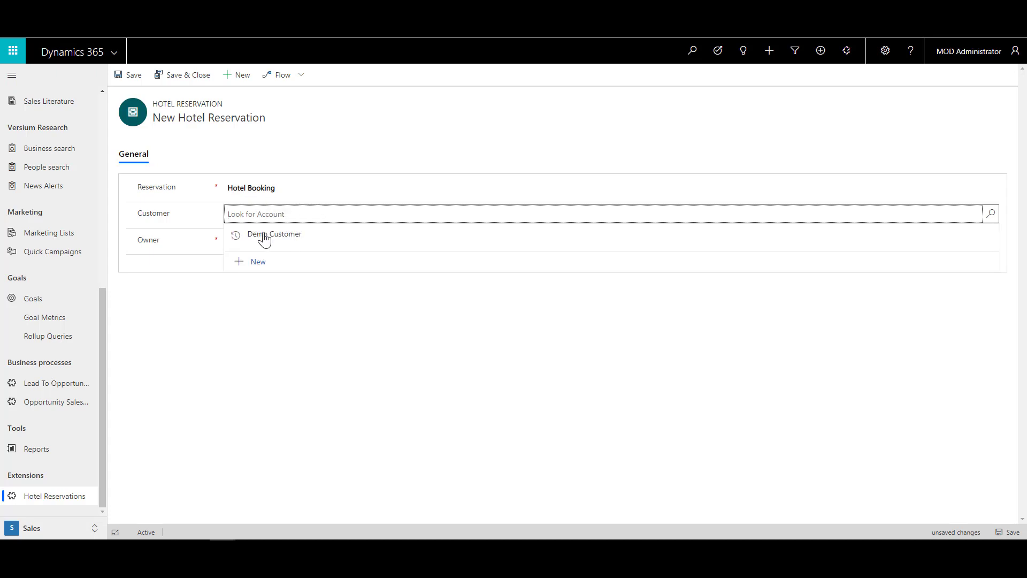
{"action": "left_click", "coordinate": [265, 238]}
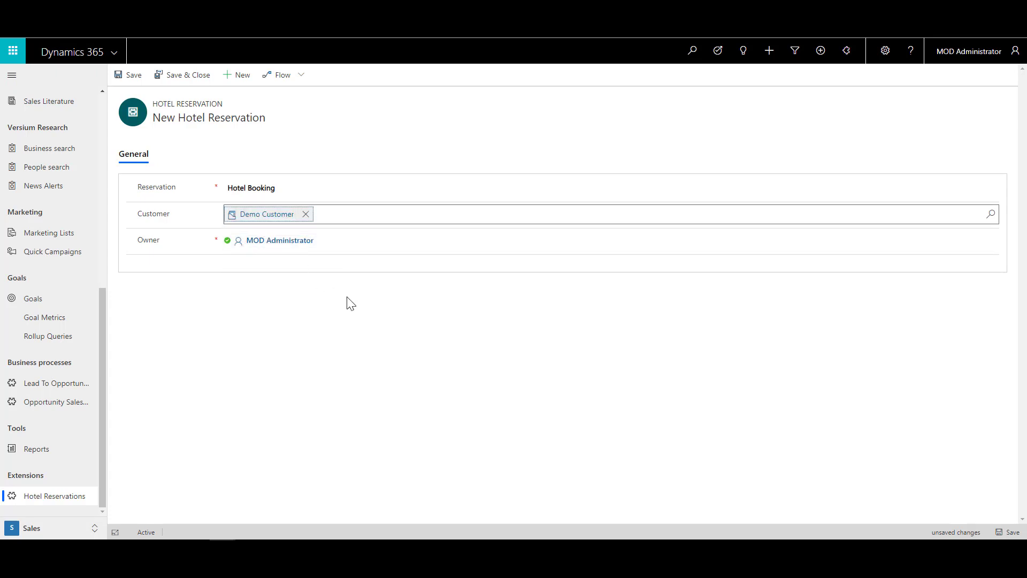
{"action": "left_click", "coordinate": [133, 75]}
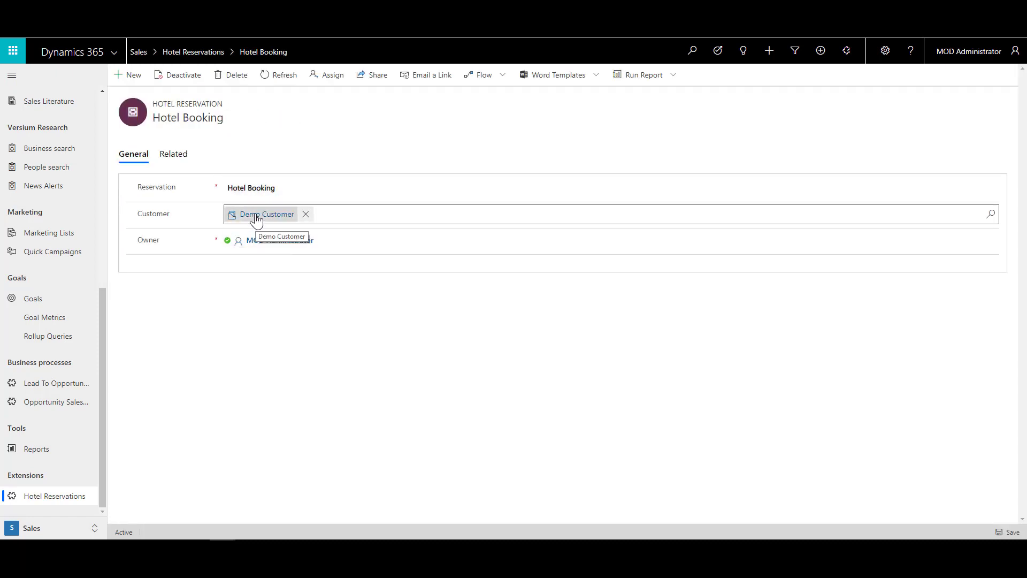
- Open the Demo Customer account from the reservation and try to delete it
{"action": "left_click", "coordinate": [256, 215]}
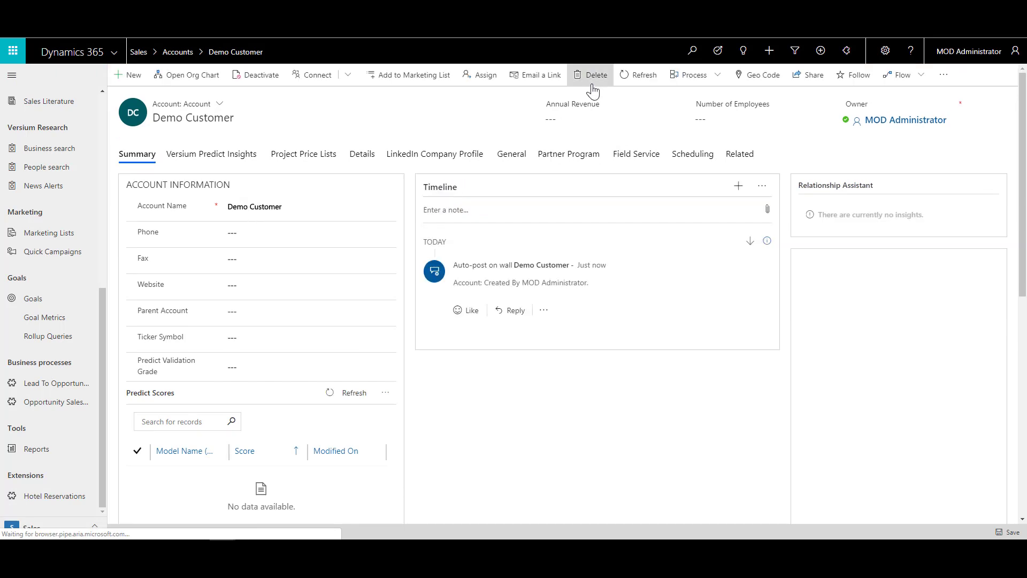
{"action": "left_click", "coordinate": [592, 88]}
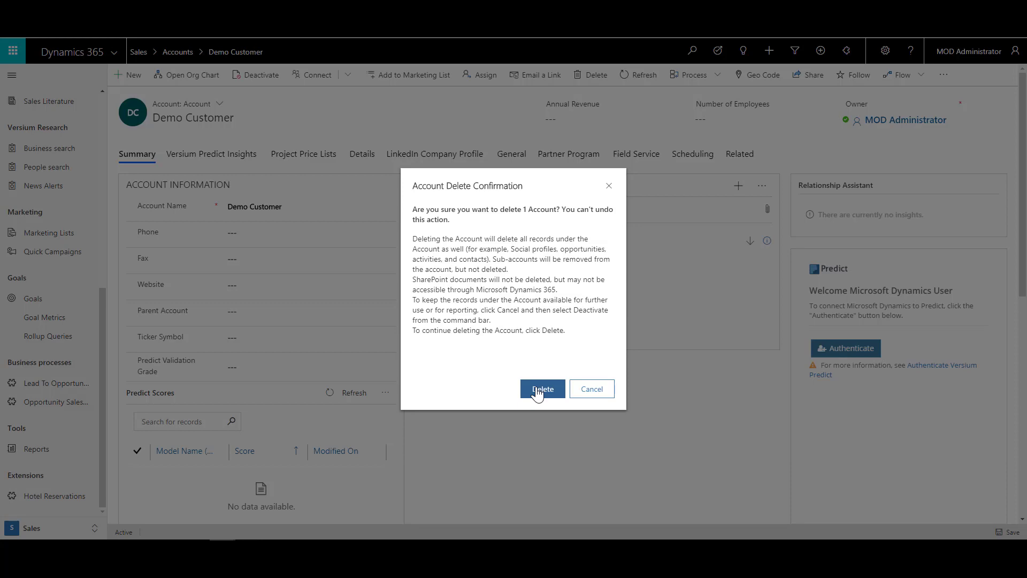
{"action": "left_click", "coordinate": [538, 393]}
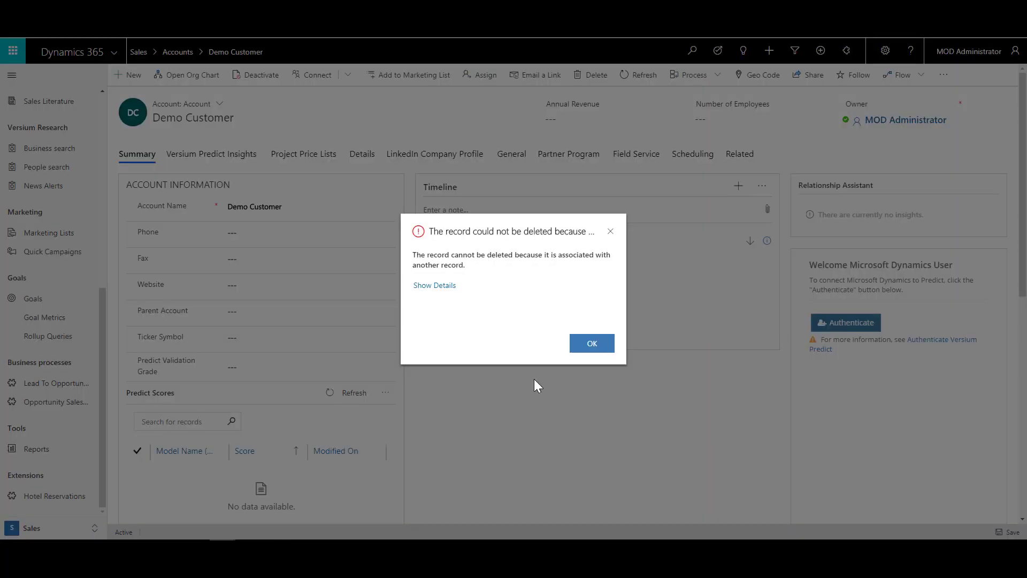